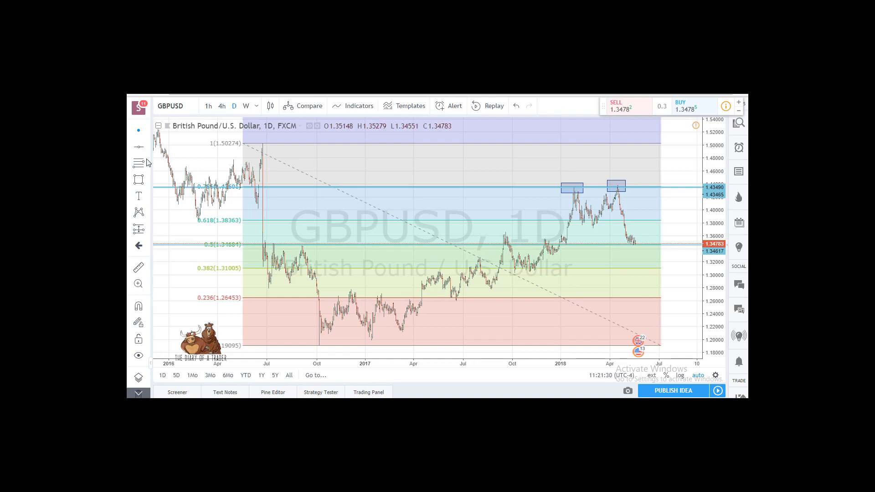
# Delete the existing Fib Retracement from the GBPUSD daily chart.
pyautogui.click(147, 163)
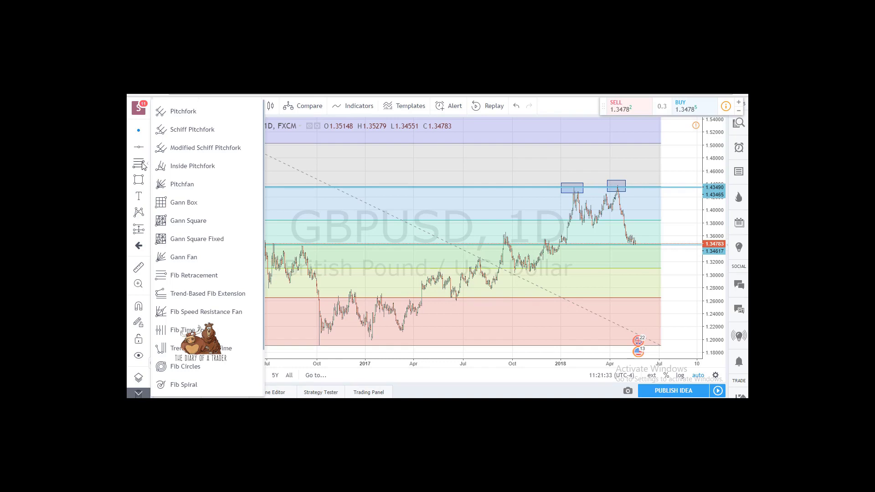
pyautogui.click(207, 276)
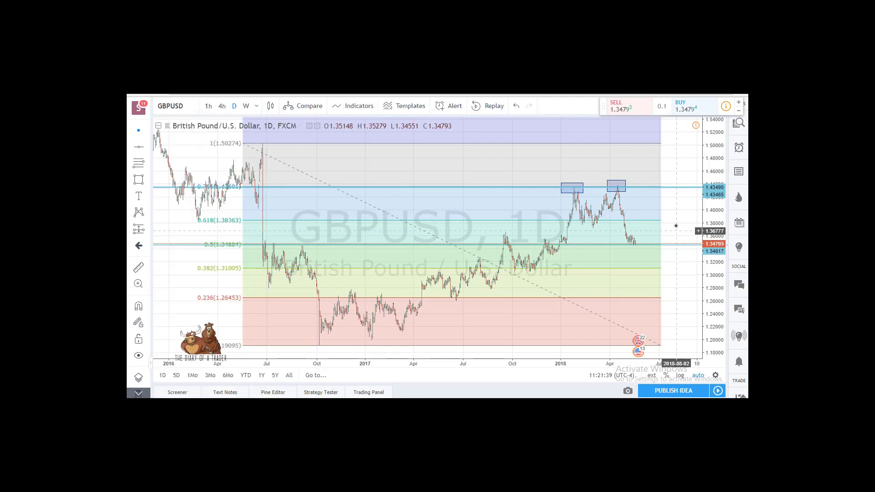
pyautogui.click(284, 168)
pyautogui.press('Delete')
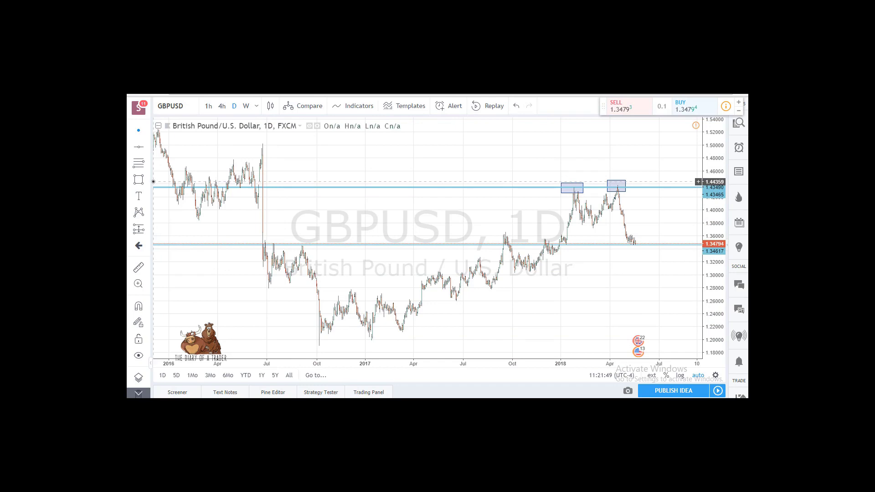
# Draw a Fib Retracement from the June 2016 high at about 1.50185 down to about 1.19016, extending it to July 2018.
pyautogui.click(144, 165)
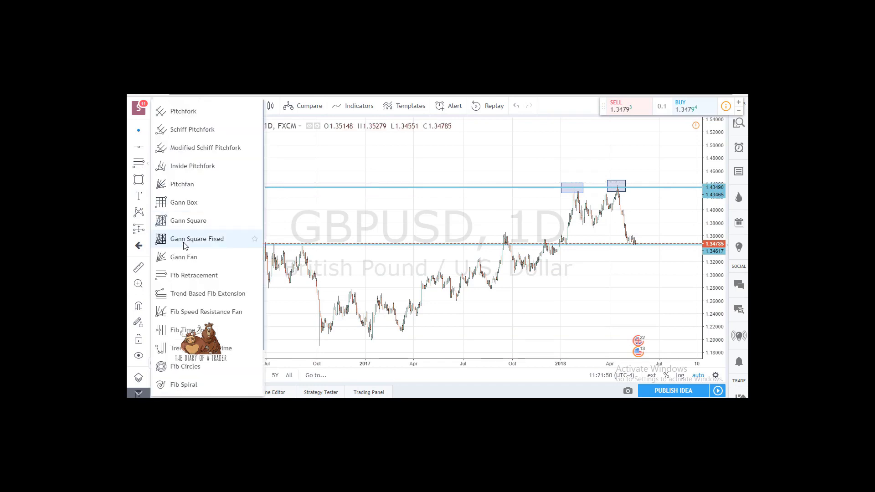
pyautogui.click(178, 276)
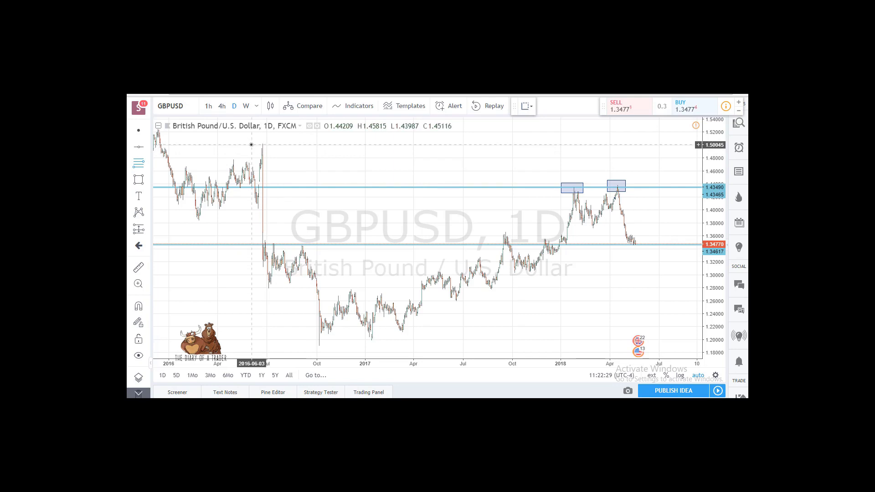
pyautogui.click(256, 144)
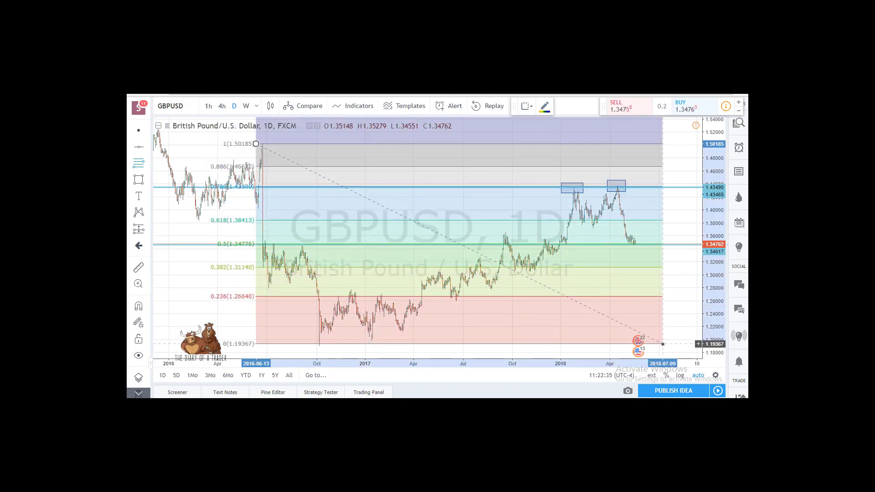
pyautogui.click(662, 347)
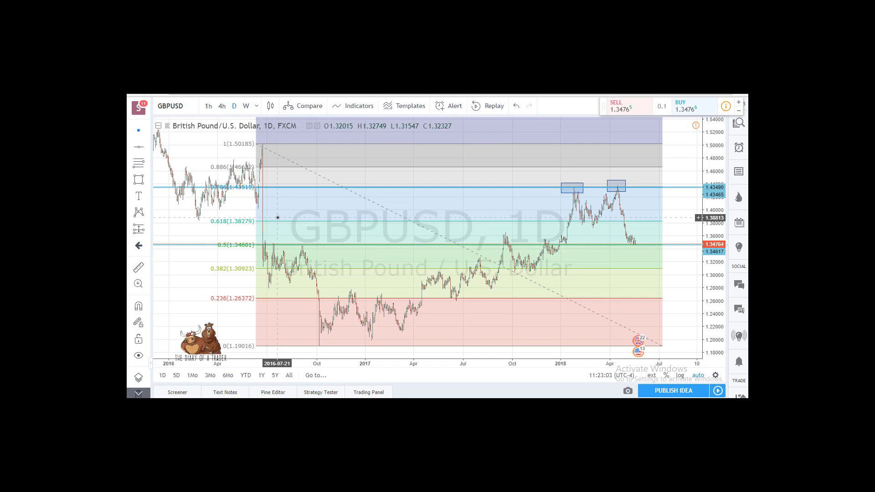
pyautogui.click(280, 224)
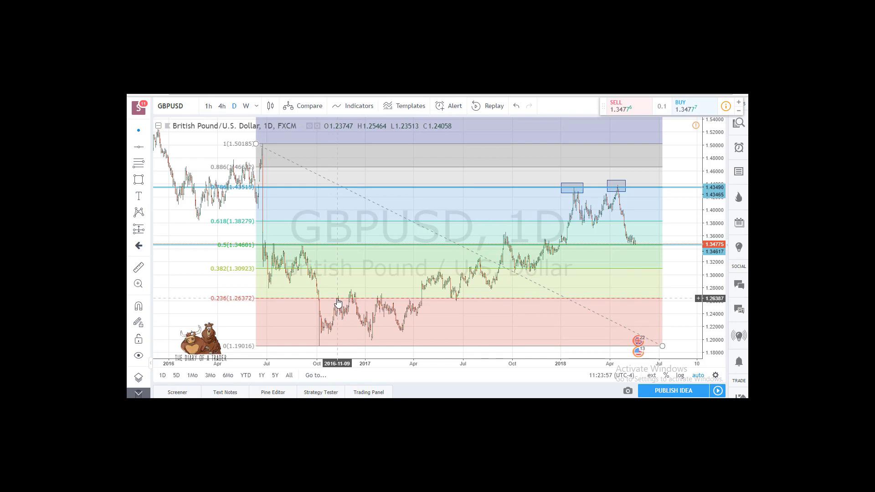
# Mark the November 2016 price touch at the 0.236 retracement level with a small rectangle.
pyautogui.click(147, 148)
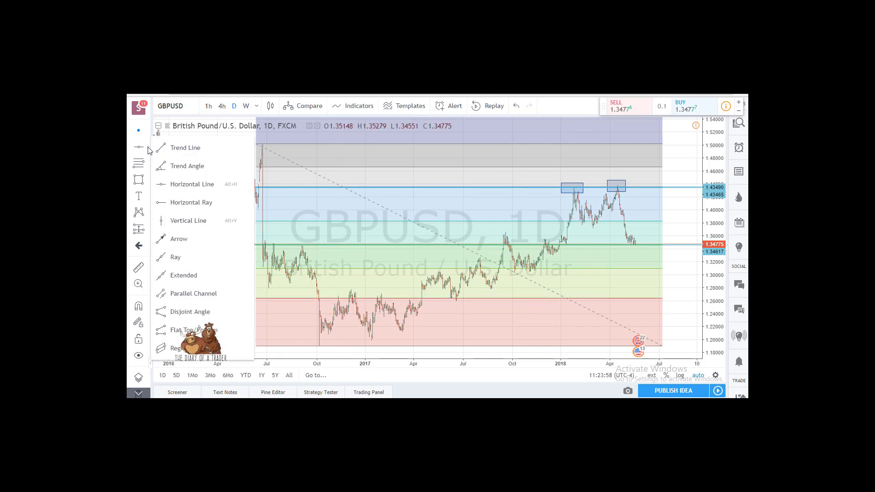
pyautogui.click(139, 179)
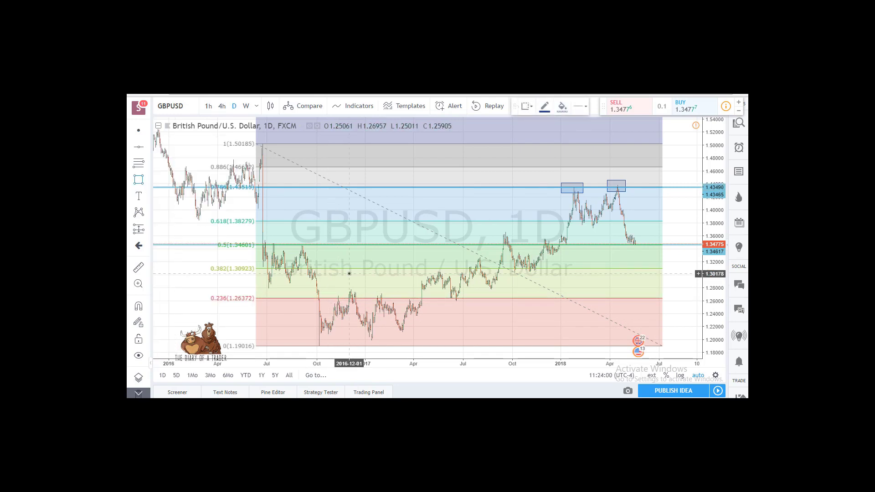
pyautogui.click(333, 293)
pyautogui.click(346, 304)
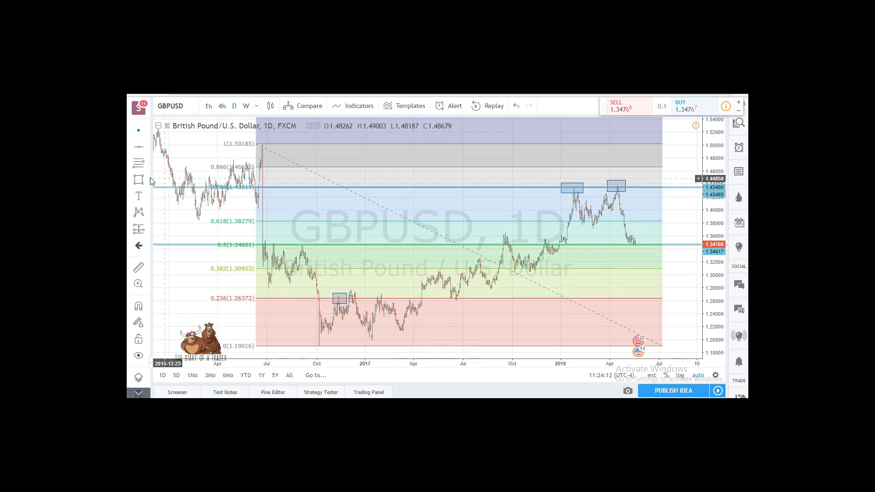
# Add a second small rectangle around the June 2017 low at the 0.236 retracement level.
pyautogui.click(340, 298)
pyautogui.click(446, 297)
pyautogui.click(463, 302)
pyautogui.doubleClick(455, 299)
pyautogui.click(466, 285)
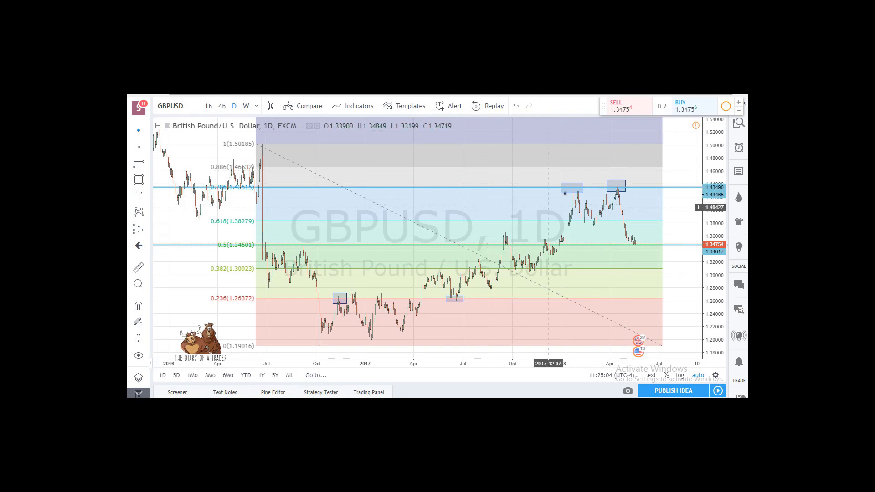
pyautogui.click(582, 190)
pyautogui.press('Escape')
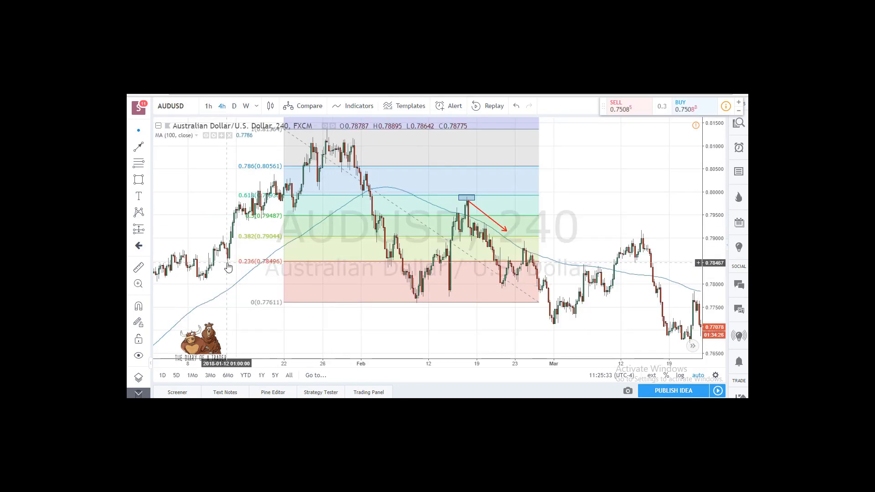
# On the AUDUSD 4-hour chart, draw red arrows from about 0.7957 down to 0.7900 and back up to about 0.7988 in mid-February 2018.
pyautogui.moveTo(228, 268); pyautogui.dragTo(271, 265)
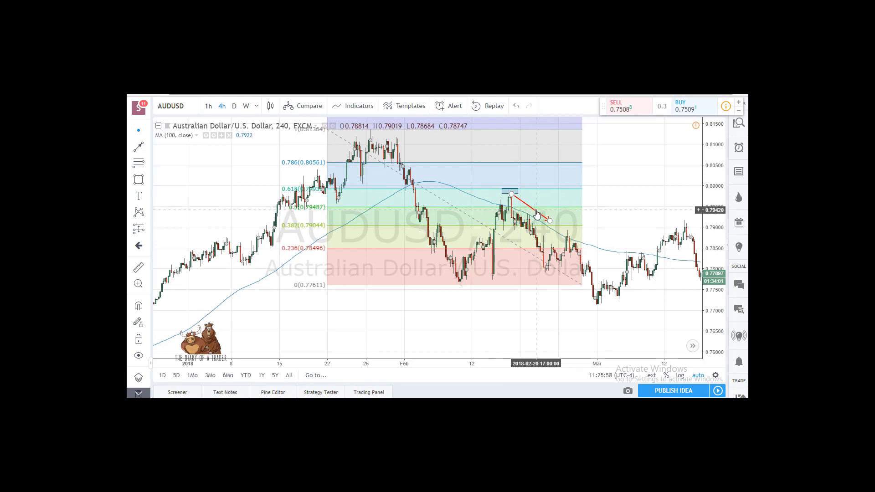
pyautogui.click(455, 347)
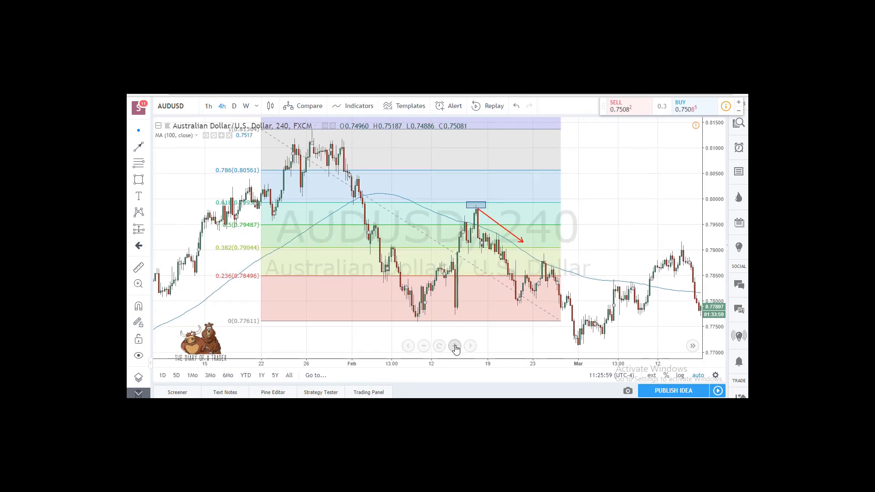
pyautogui.click(455, 347)
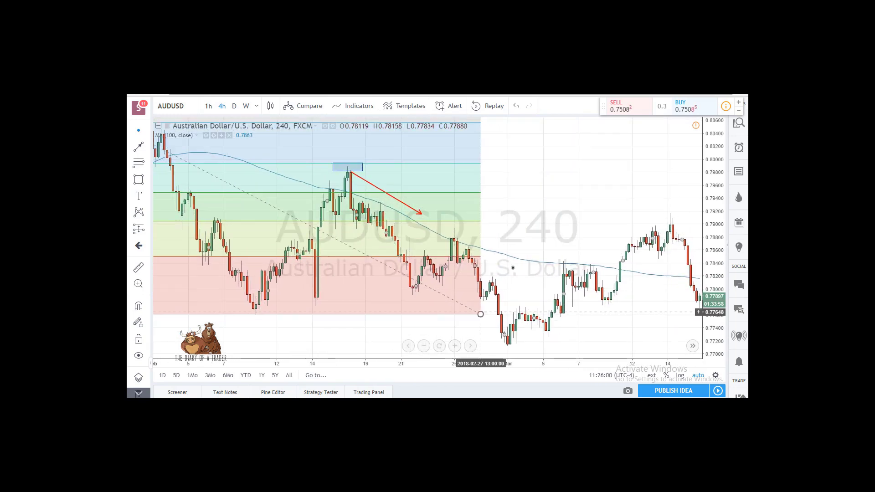
pyautogui.click(137, 148)
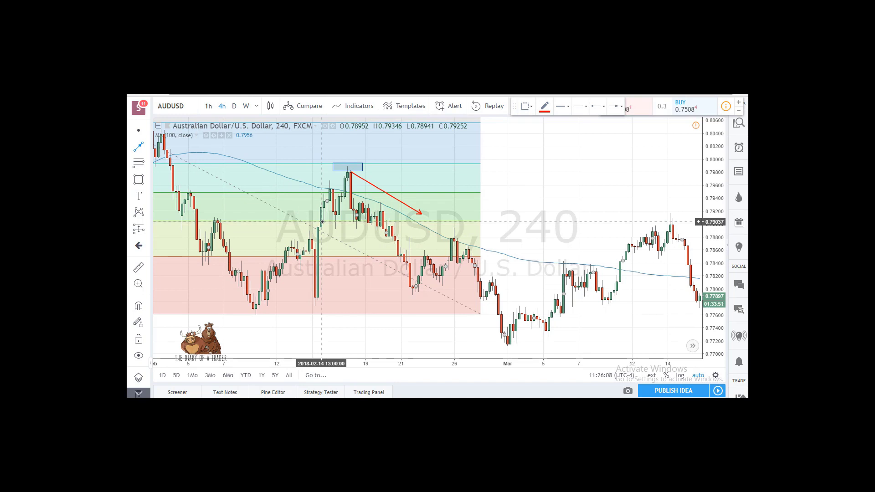
pyautogui.click(326, 187)
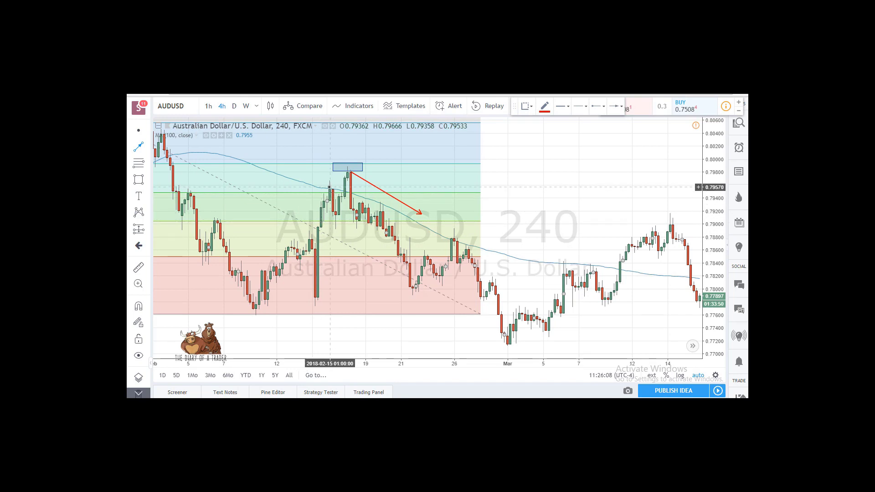
pyautogui.click(336, 227)
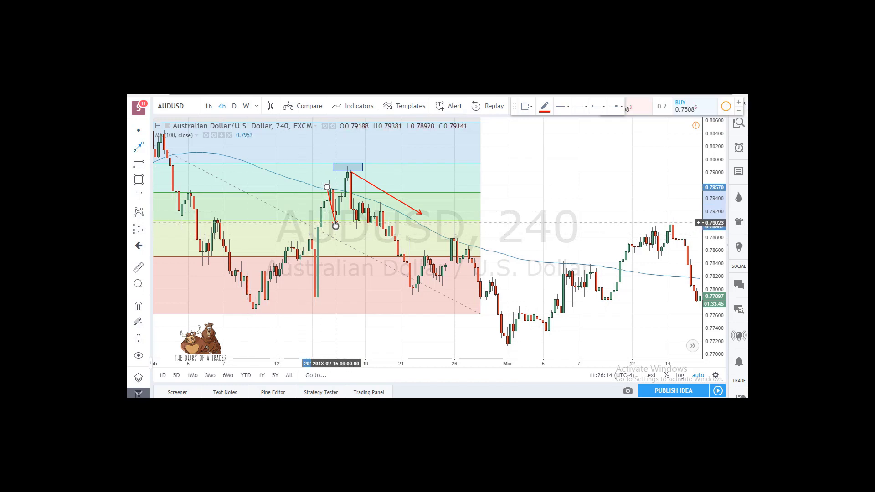
pyautogui.click(336, 223)
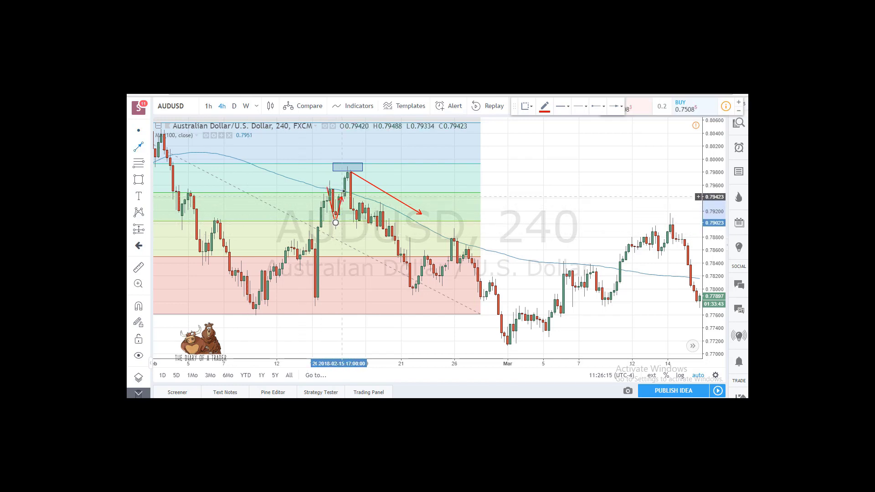
pyautogui.click(348, 168)
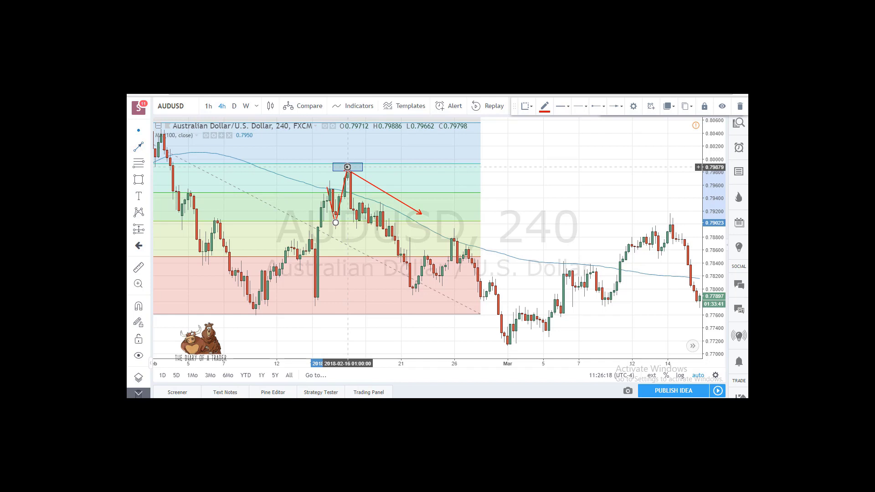
pyautogui.click(515, 177)
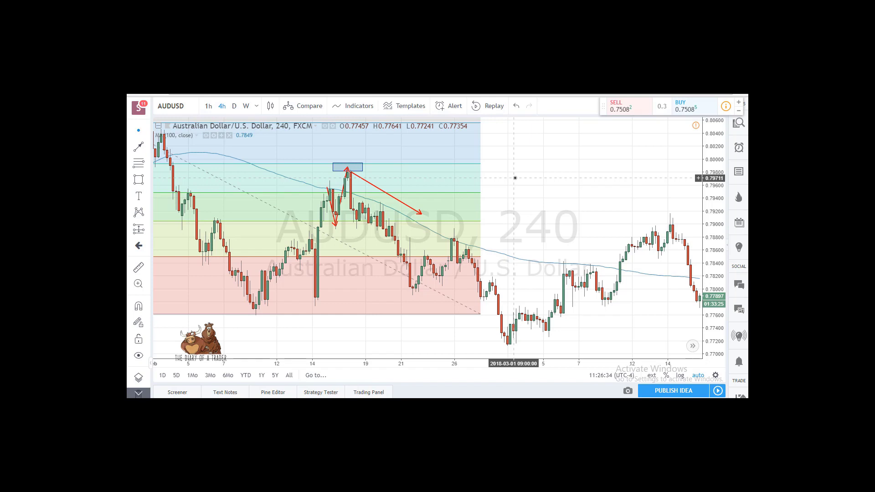
pyautogui.moveTo(515, 178); pyautogui.dragTo(590, 191)
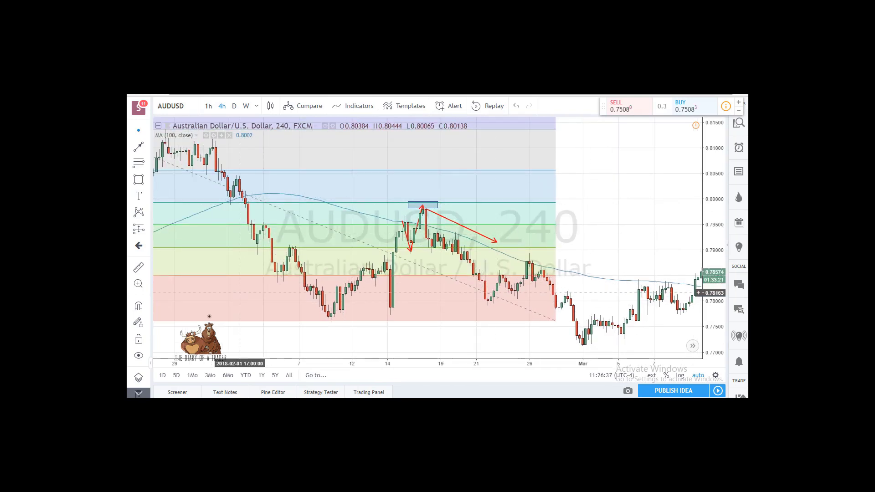
pyautogui.moveTo(206, 319); pyautogui.dragTo(283, 319)
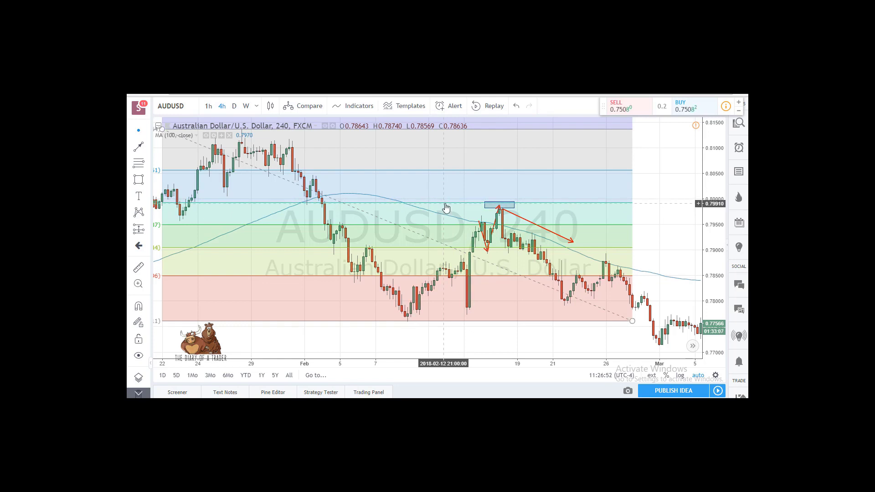
pyautogui.moveTo(504, 201); pyautogui.dragTo(418, 194)
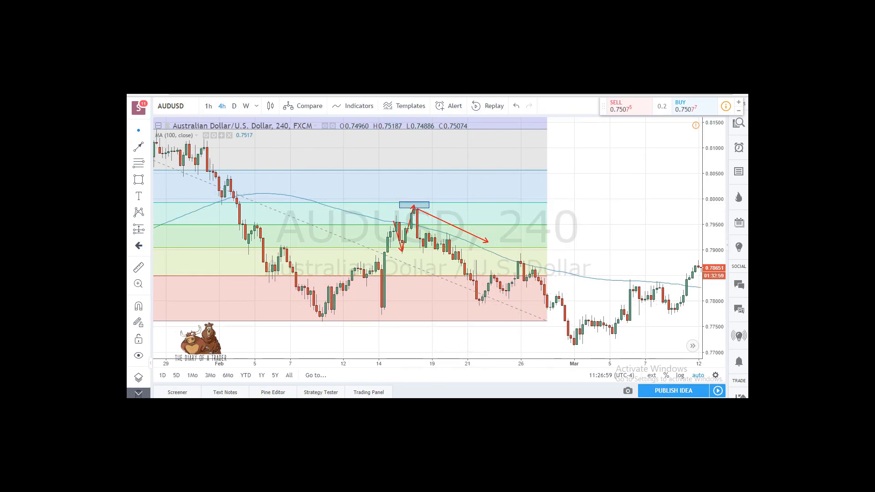
# Switch to the NZDUSD daily chart and examine price reactions at its two Fib retracements and marked zones from July 2017 to May 2018.
pyautogui.hotkey('ctrl', 'Tab')
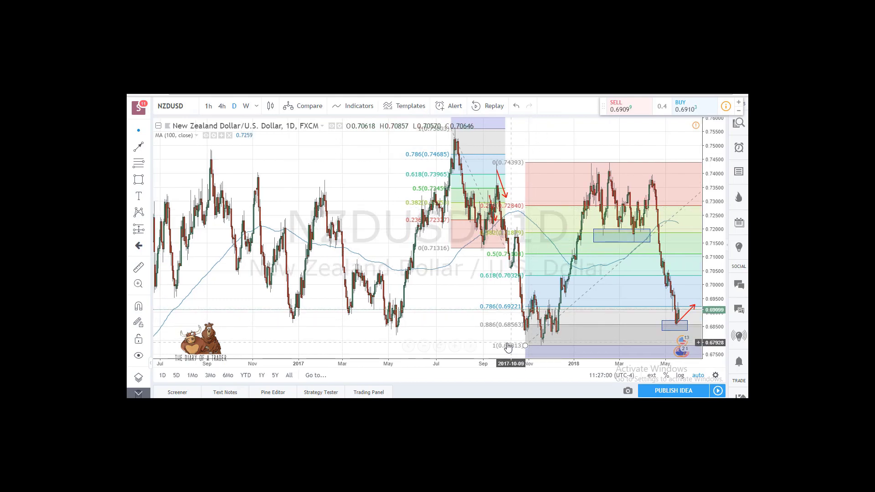
pyautogui.scroll(3, 456, 319)
pyautogui.moveTo(272, 291); pyautogui.dragTo(486, 291)
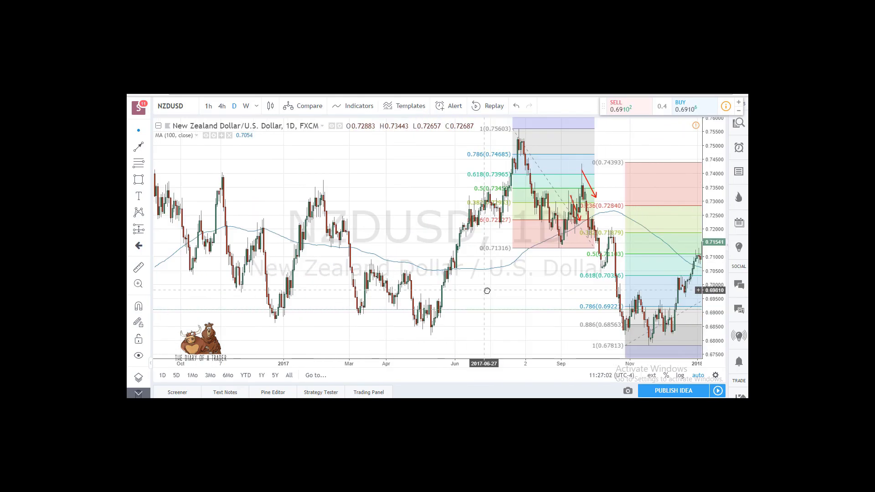
pyautogui.scroll(2, 456, 348)
pyautogui.moveTo(458, 351); pyautogui.dragTo(316, 293)
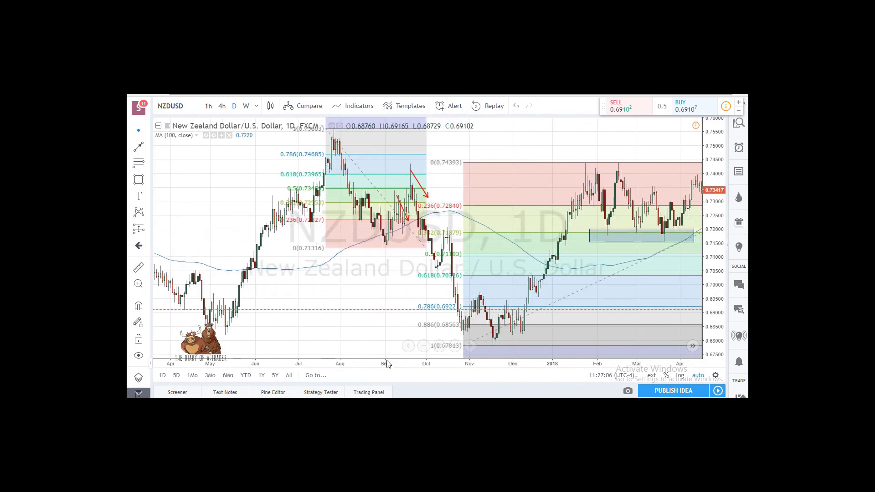
pyautogui.click(454, 346)
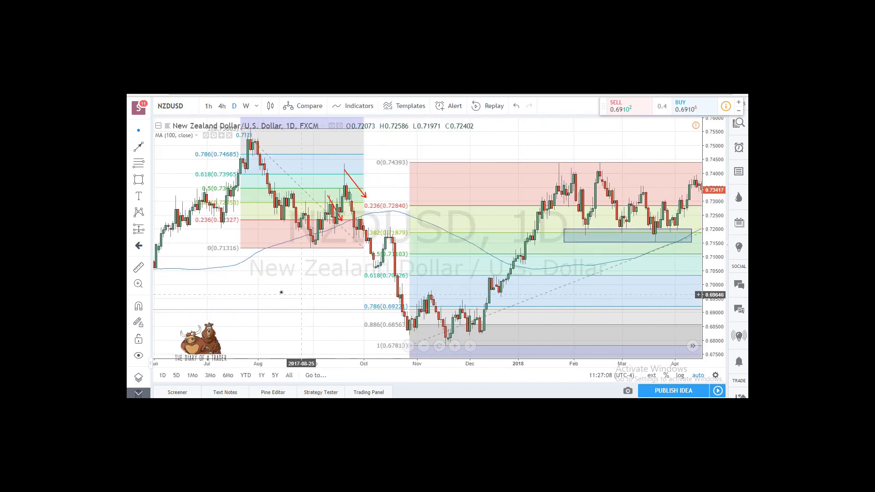
pyautogui.moveTo(291, 293); pyautogui.dragTo(388, 285)
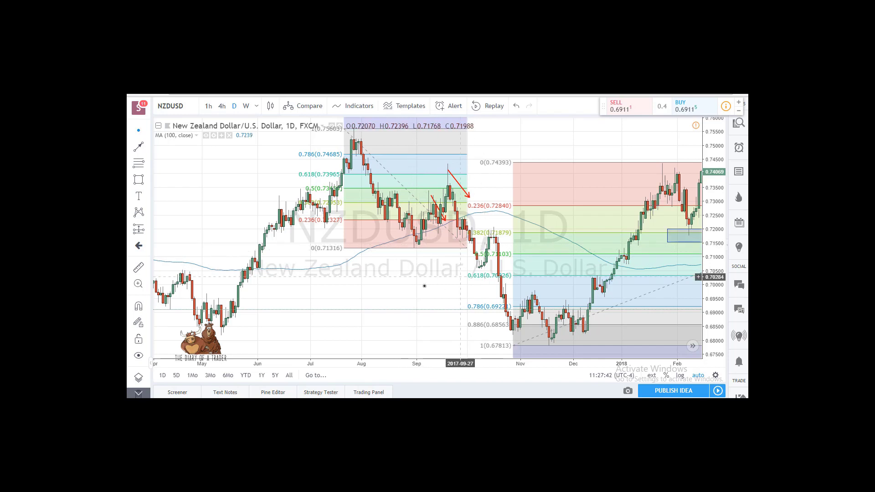
pyautogui.moveTo(421, 284); pyautogui.dragTo(264, 293)
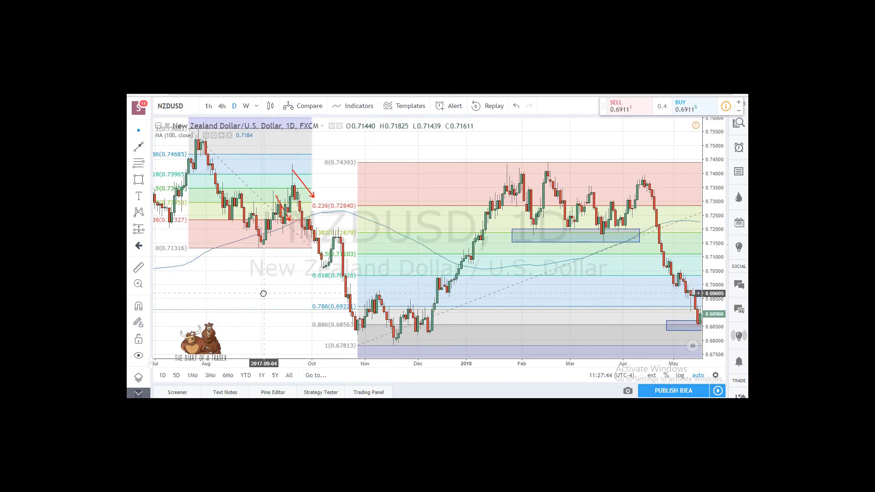
pyautogui.moveTo(358, 345); pyautogui.dragTo(323, 348)
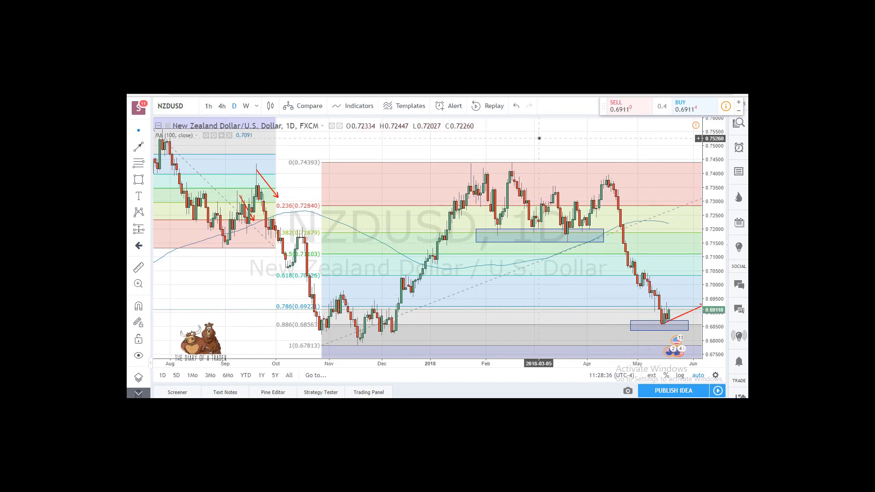
pyautogui.moveTo(539, 138); pyautogui.dragTo(497, 139)
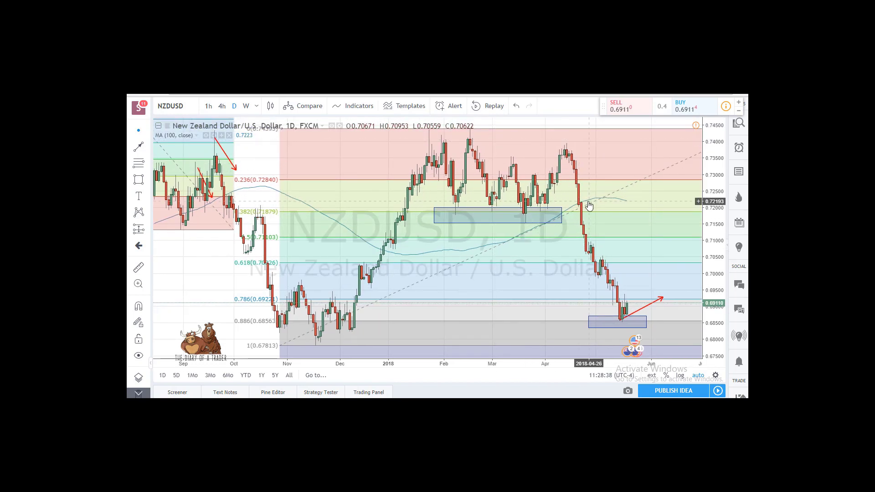
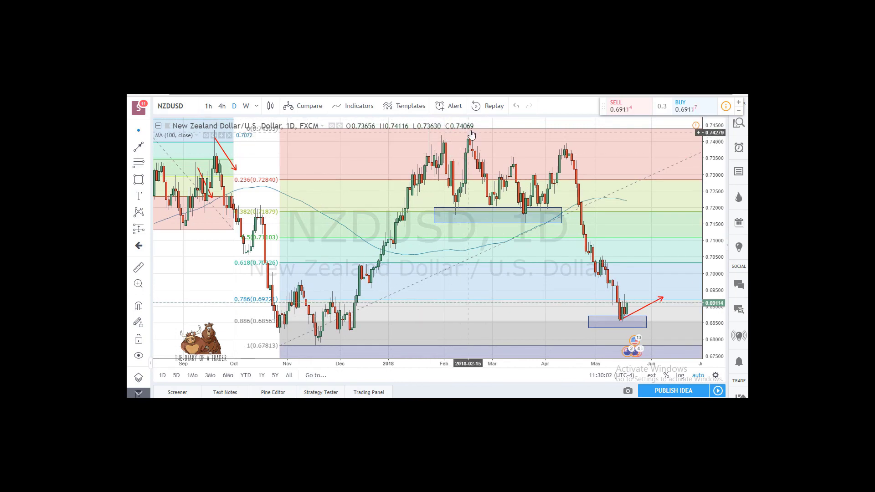
pyautogui.click(456, 216)
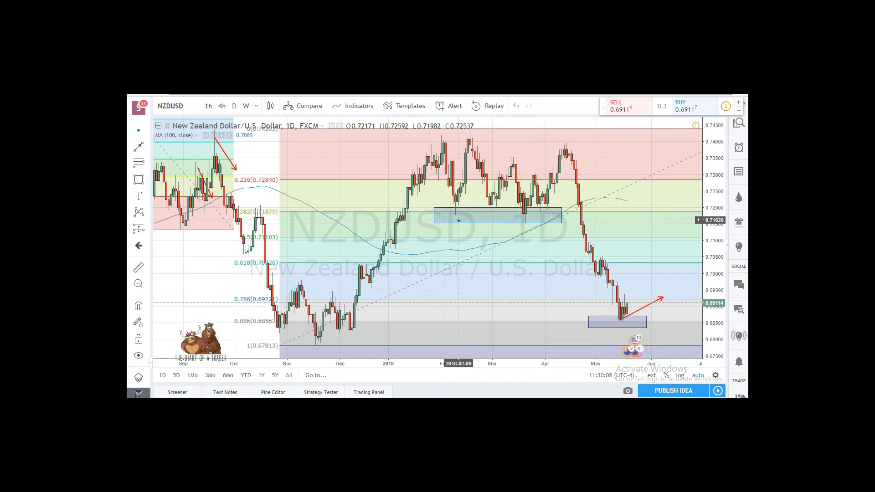
pyautogui.click(458, 230)
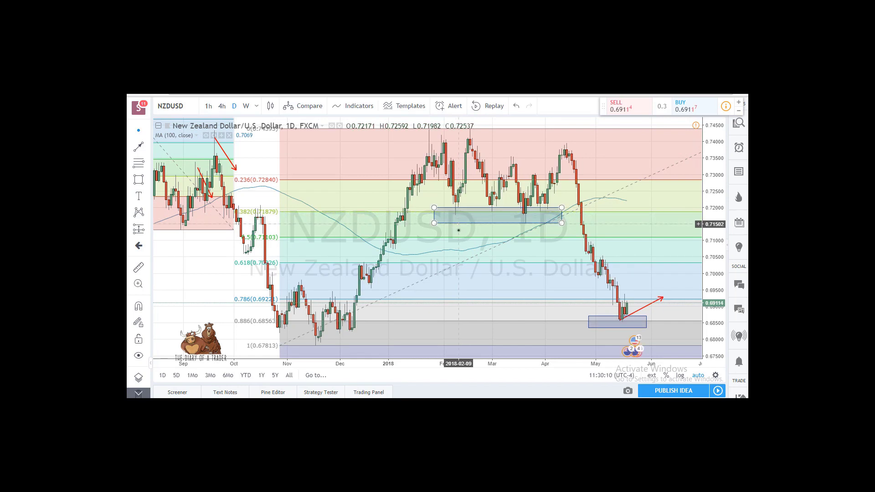